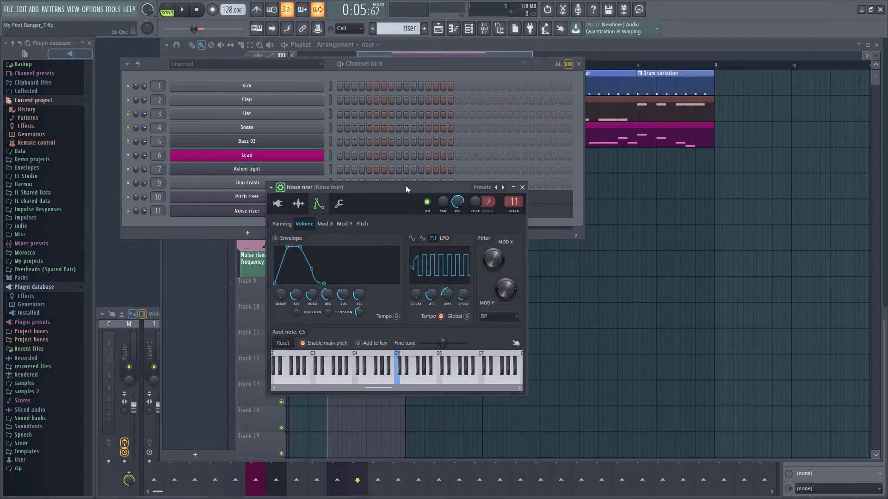
Step: Open the Mixer and Channel rack, keeping Noise riser routed to mixer track 11
key("F9")
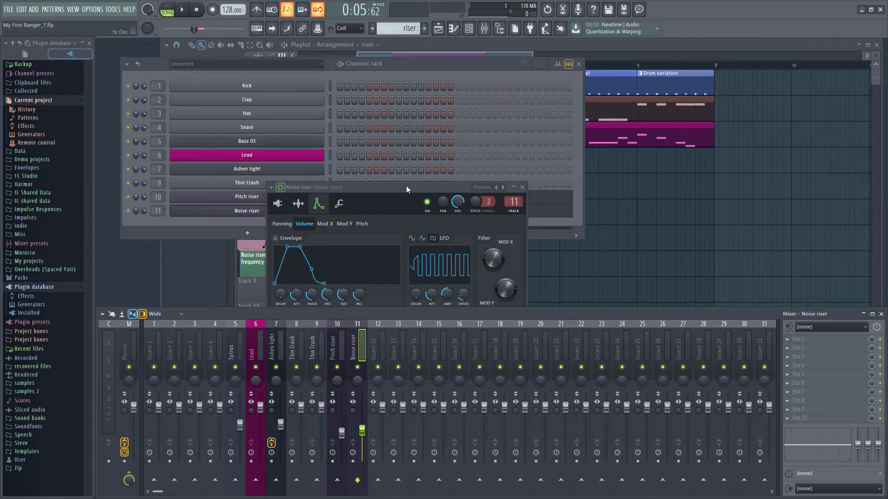
key("F6")
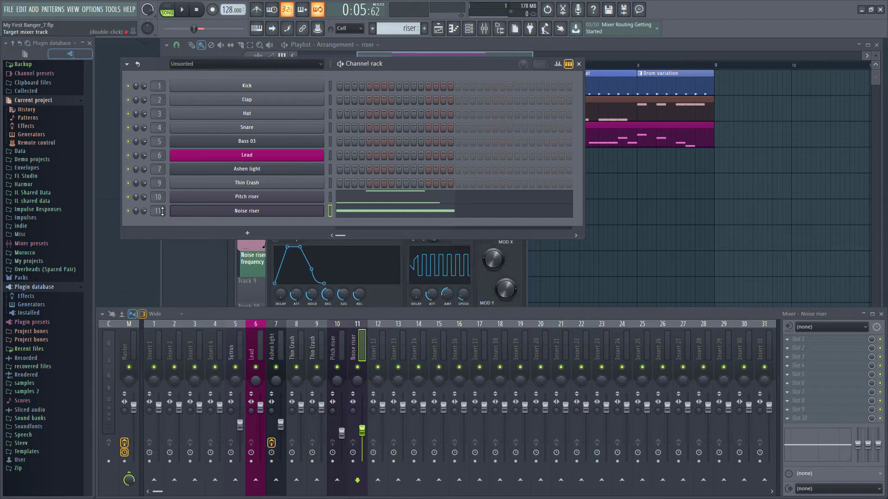
scroll(162, 211, "down", 1)
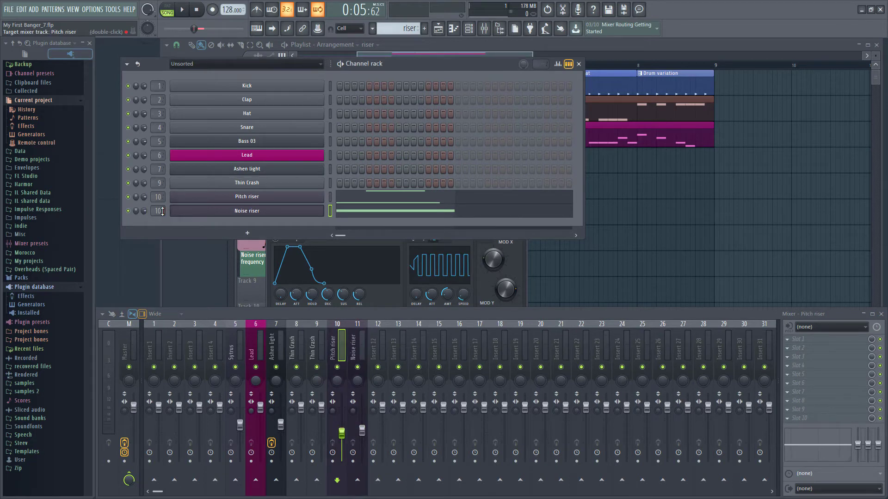
scroll(161, 211, "up", 1)
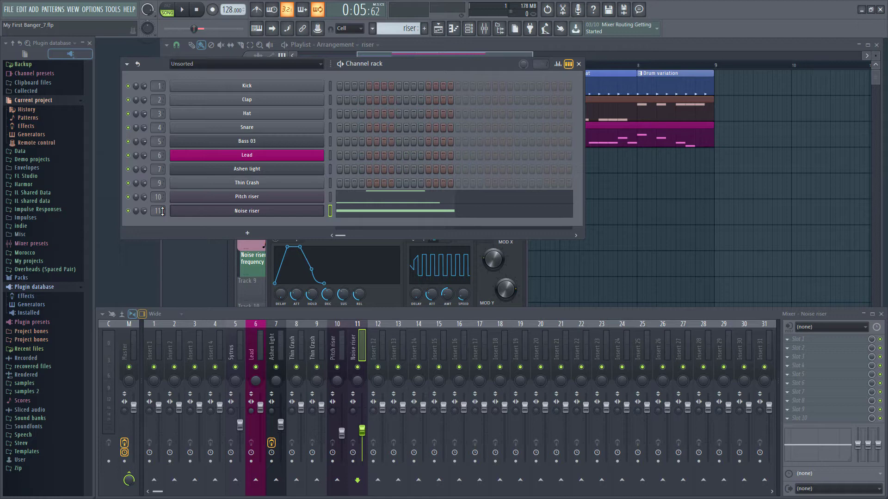
left_click(333, 353)
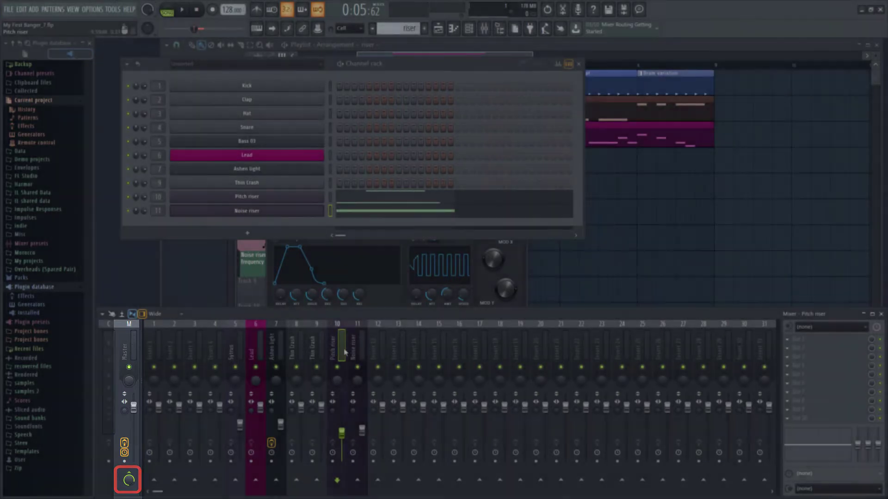
left_click(350, 352)
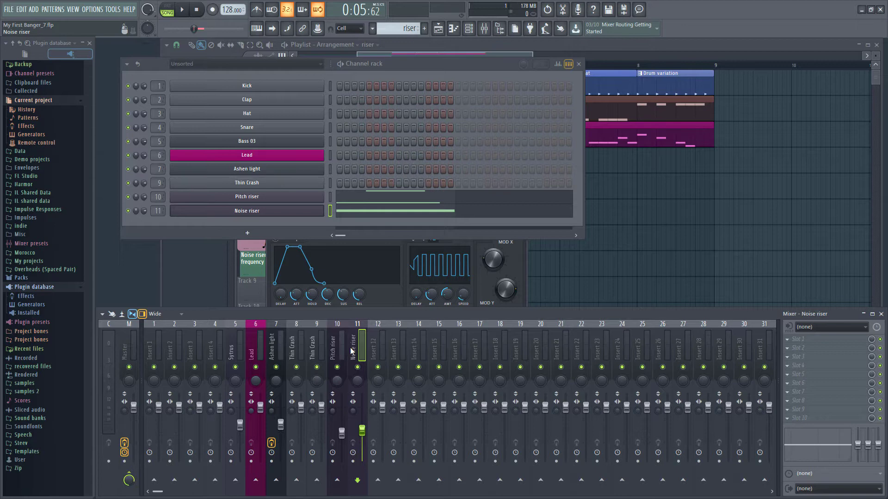
Step: Route Pitch riser and Noise riser only to Insert 14, then verify each track's routing
left_click(346, 352, "ctrl")
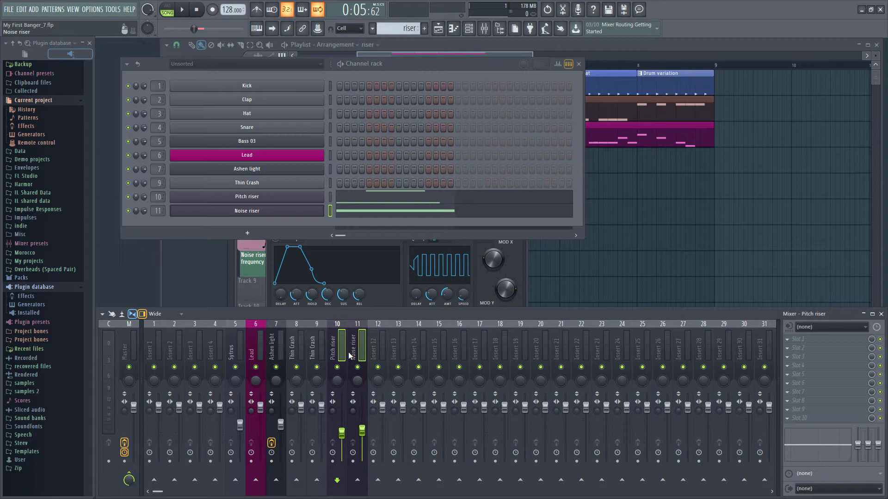
right_click(421, 481)
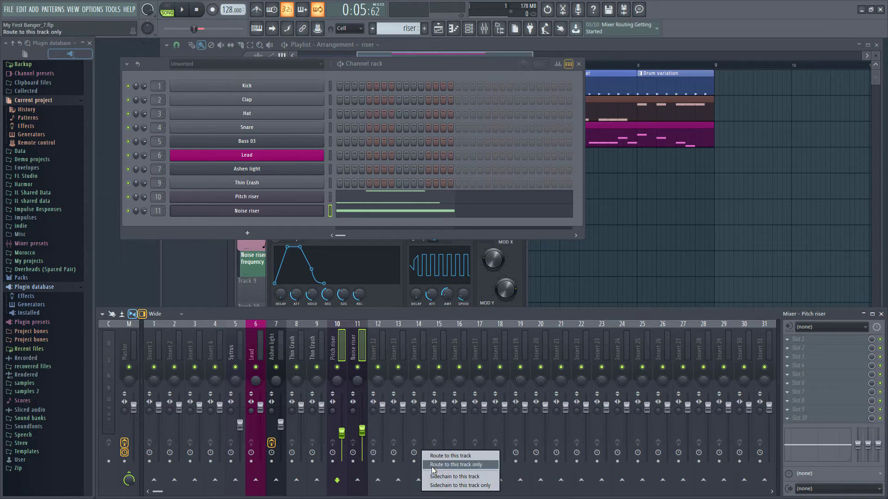
left_click(434, 465)
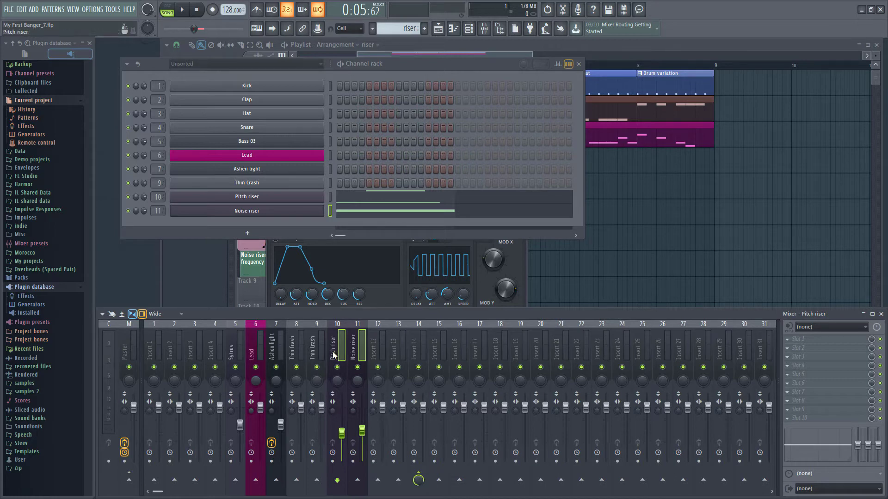
left_click(358, 352)
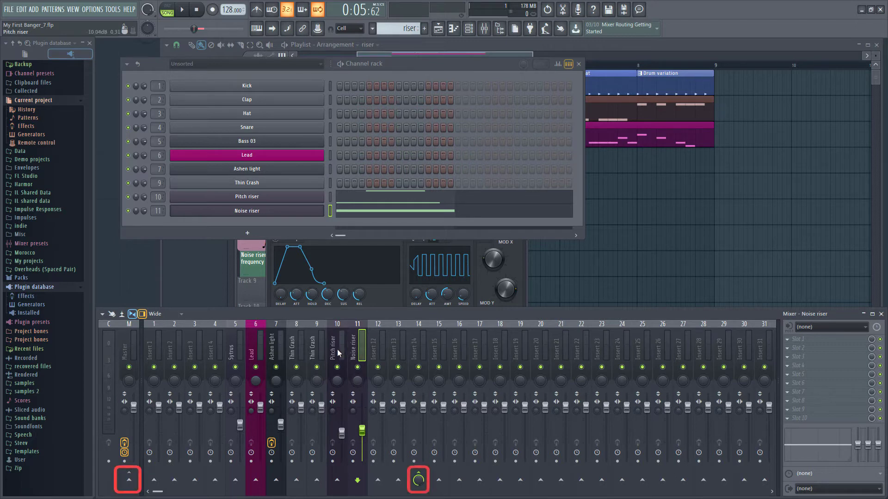
left_click(338, 353)
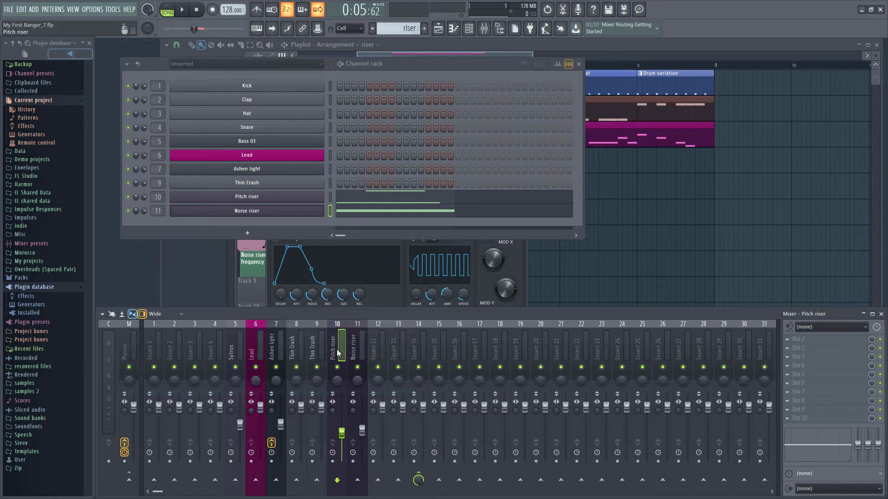
Step: Rename Insert 14 to 'Riser bus' and colour it lime green
left_click(409, 340)
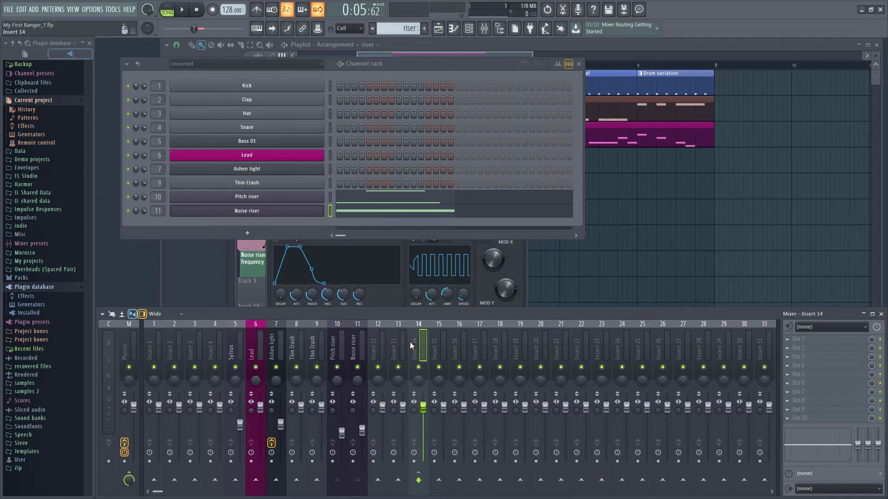
key("F2")
type("Riser")
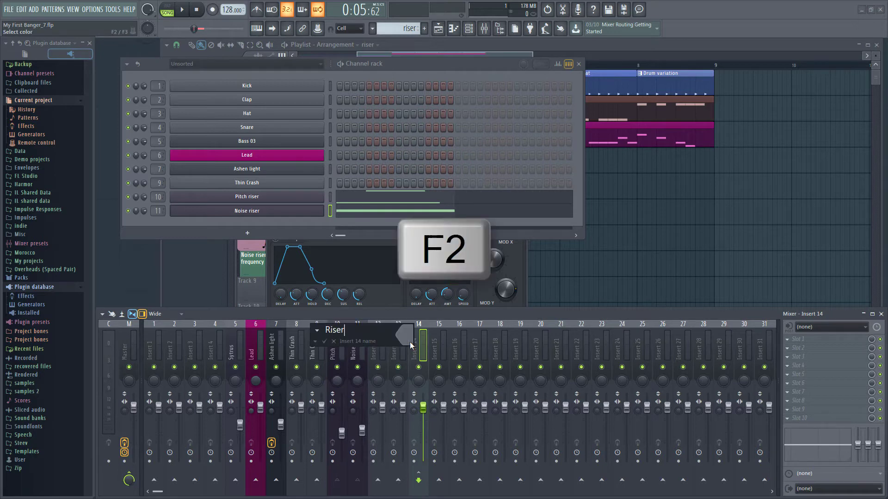
type(" bus")
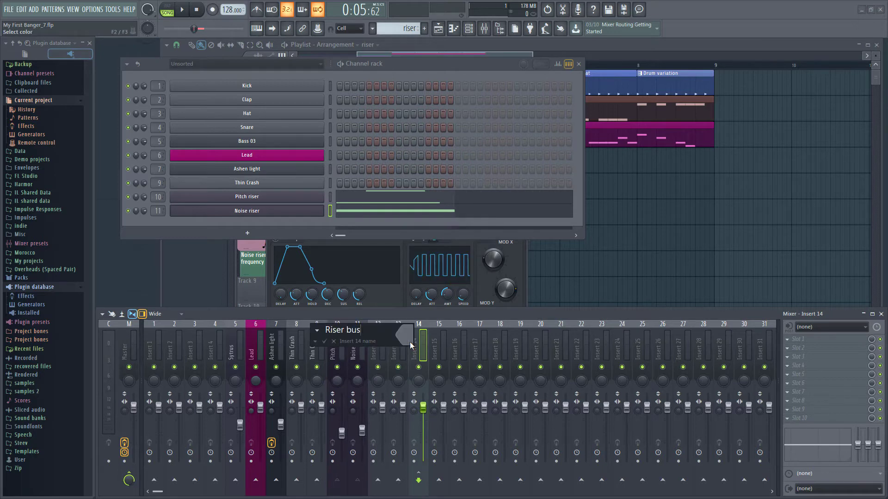
left_click(410, 342)
left_click(532, 366)
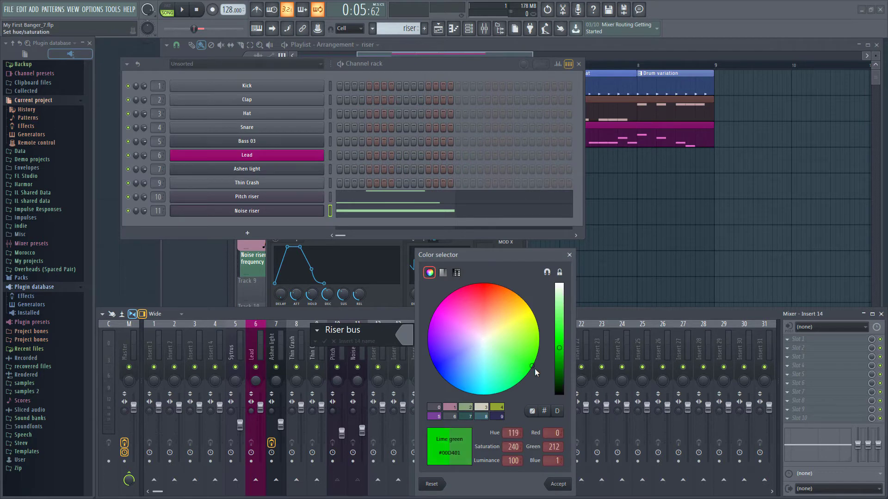
left_click(558, 484)
key("Return")
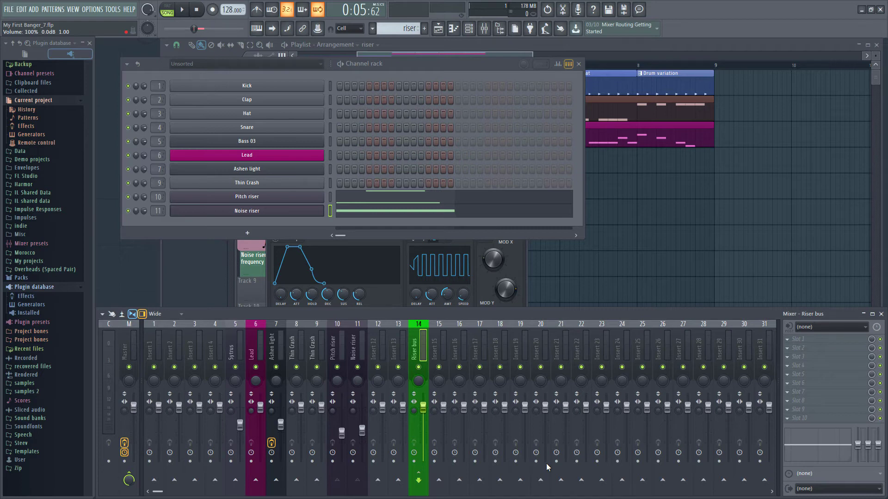
Step: Shift Riser bus left to insert 10 and bring up Slot 1's plugin list
key("alt+Left")
key("alt+Left")
key("alt+Left")
key("alt+Left")
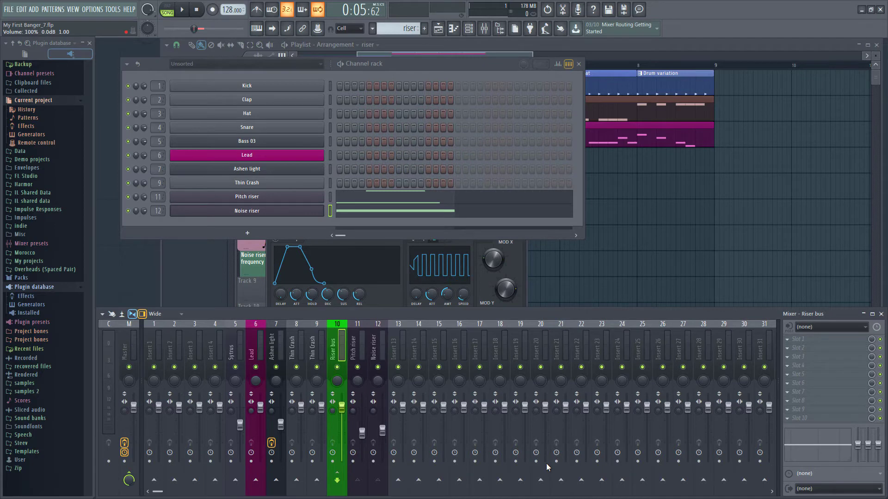
left_click(789, 338)
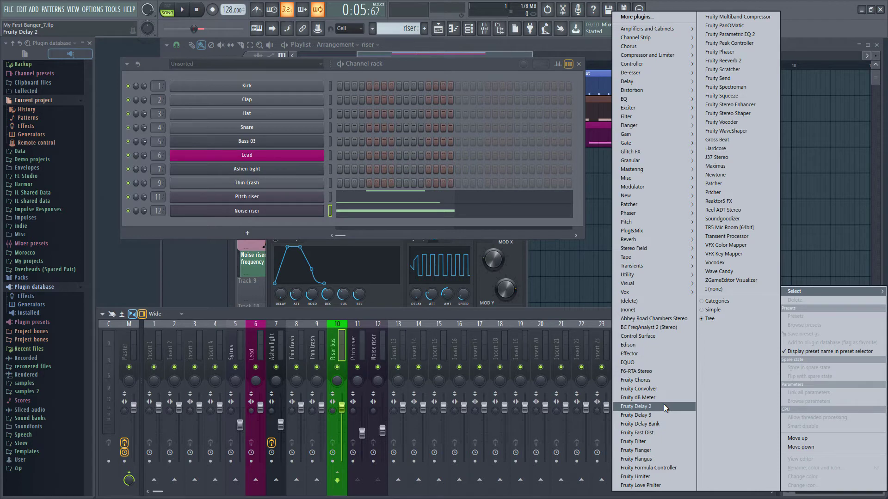
Step: Load Fruity Delay 2 into Slot 1 and turn its TIME down to 2:42
left_click(664, 406)
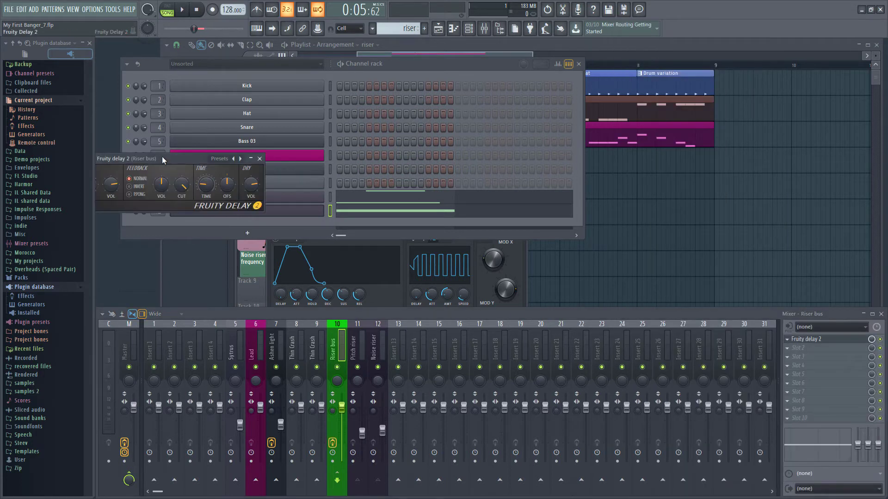
left_click_drag(162, 158, 282, 193)
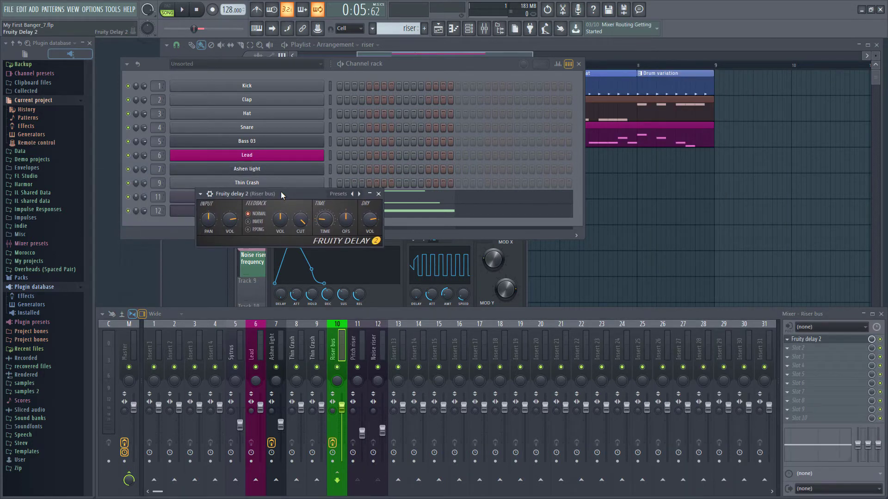
right_click(324, 218)
mouse_move(354, 231)
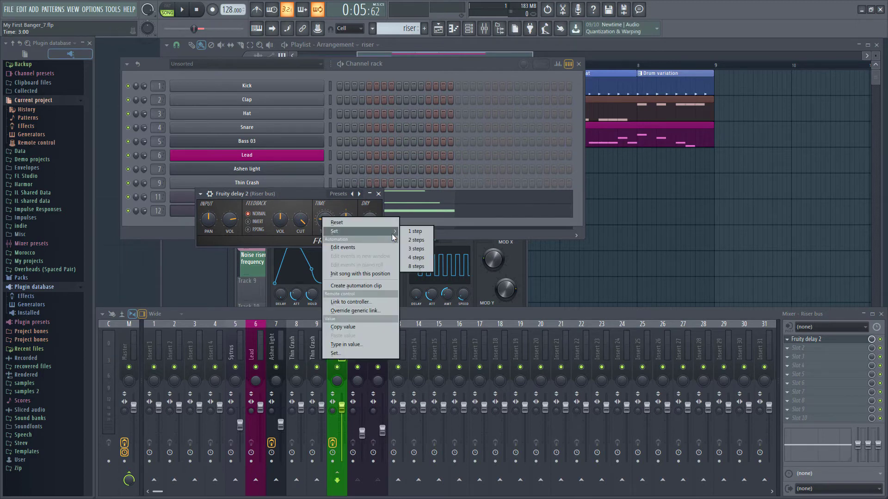
left_click(414, 245)
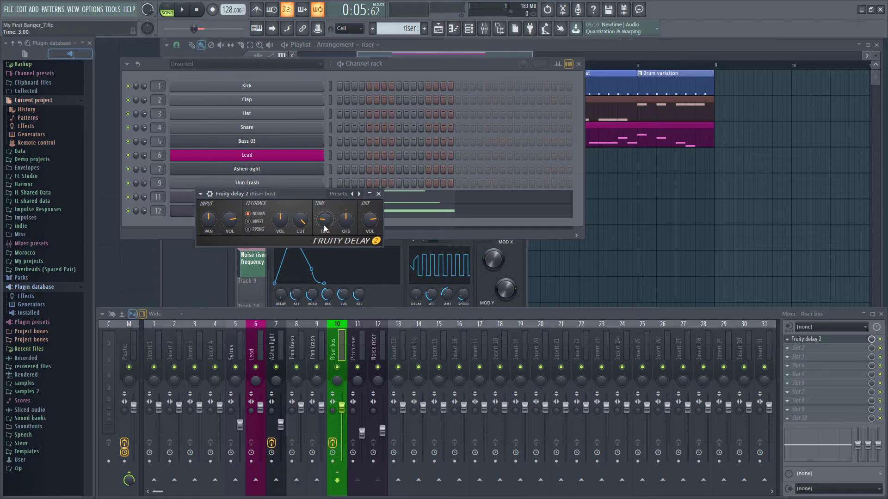
left_click_drag(325, 228, 326, 214)
Step: Show the Playlist, zoom out, and select bars 4 to about 5.75 in the ruler
key("F5")
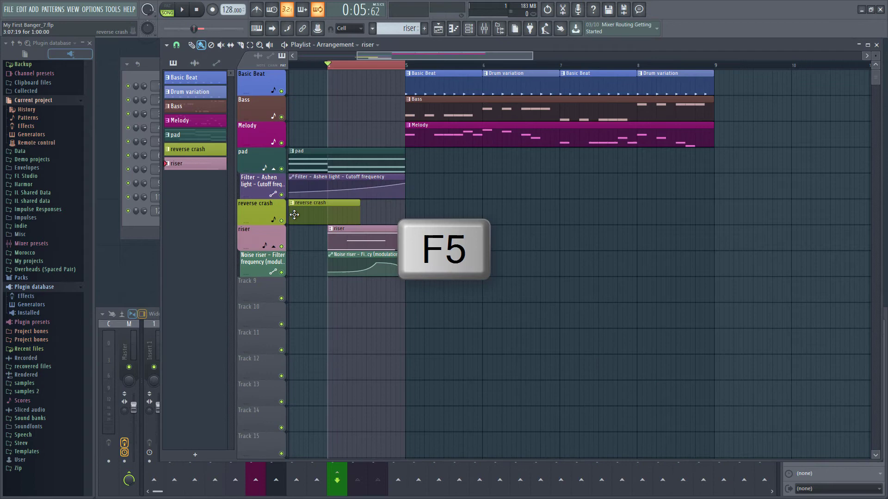
scroll(326, 164, "down", 2)
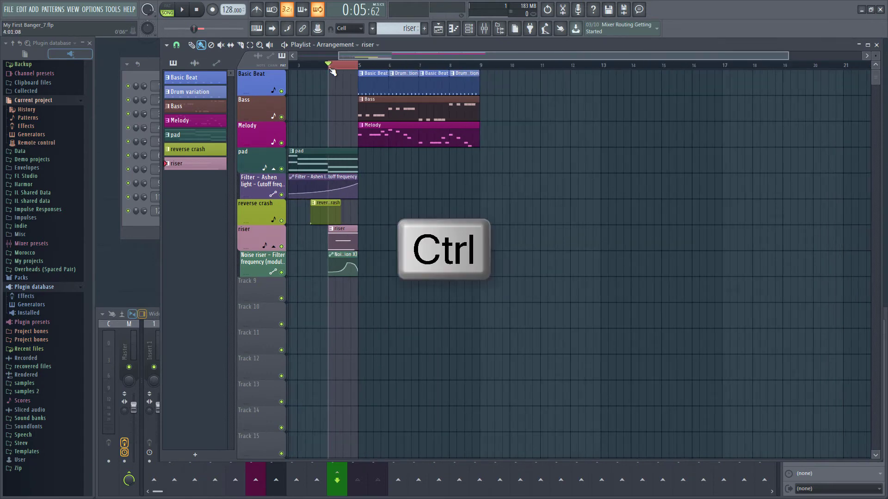
left_click_drag(330, 70, 389, 72)
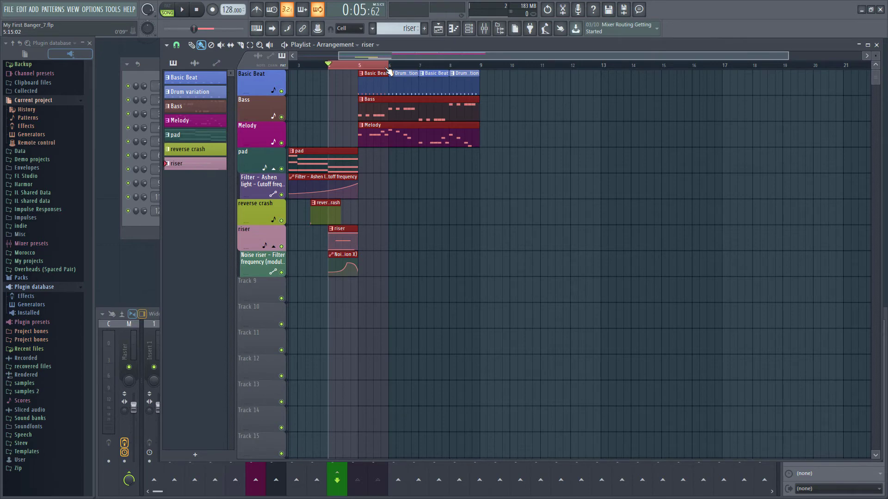
Step: Solo the Riser bus with its riser channels in the mixer and play it briefly
key("F9")
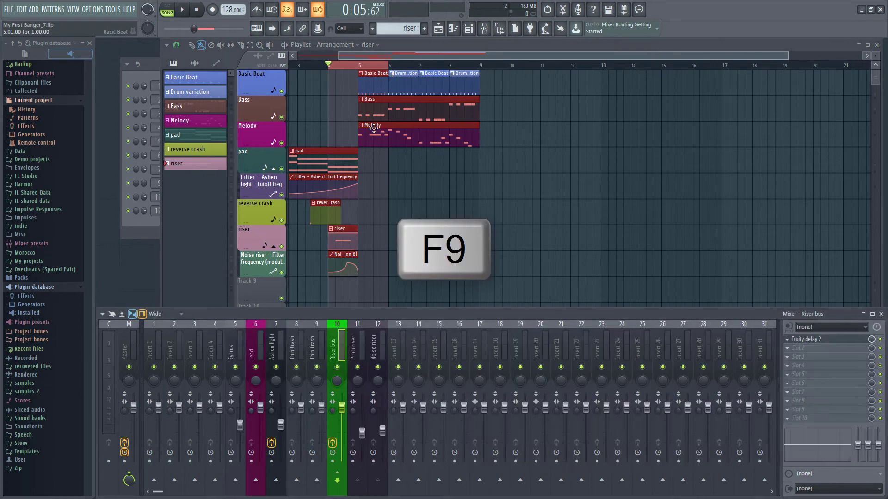
left_click(338, 368, "alt")
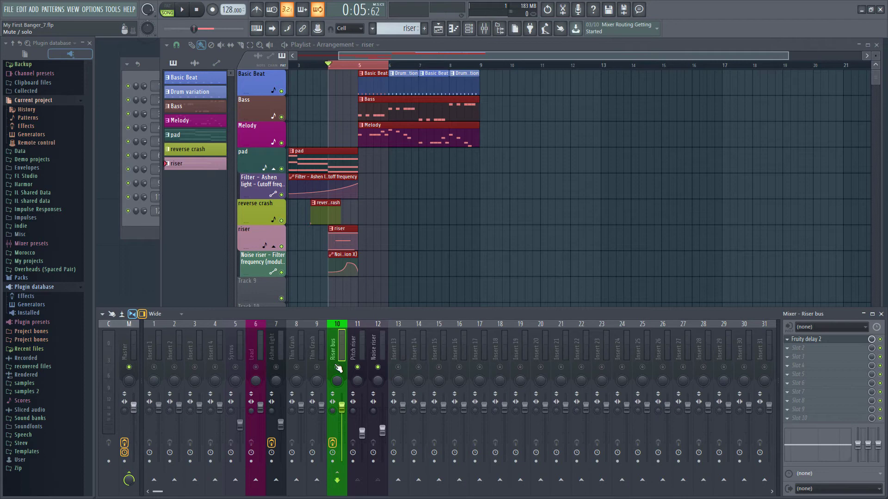
key("space")
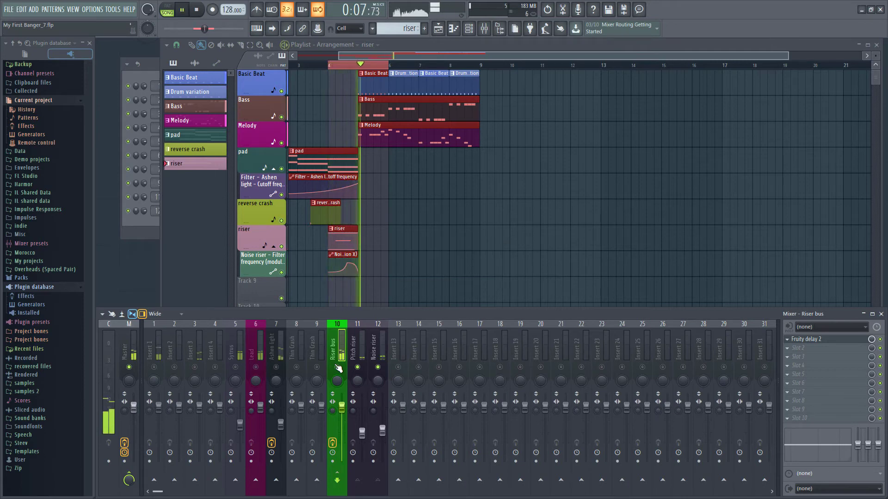
key("space")
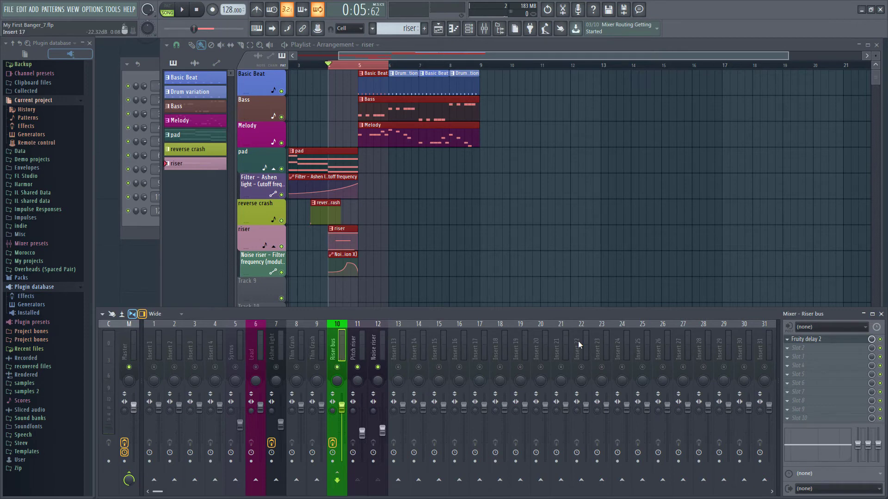
Step: Open the Riser bus's Fruity delay 2 and lower its feedback to 20% during playback
left_click(823, 343)
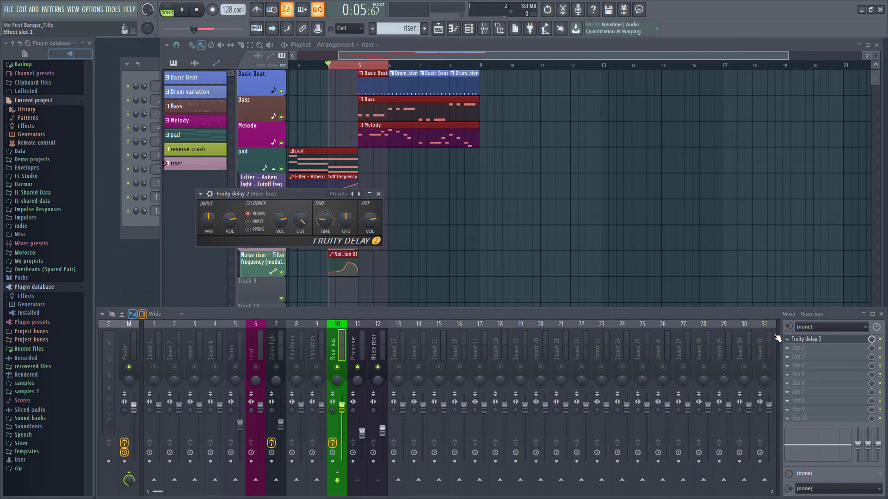
key("space")
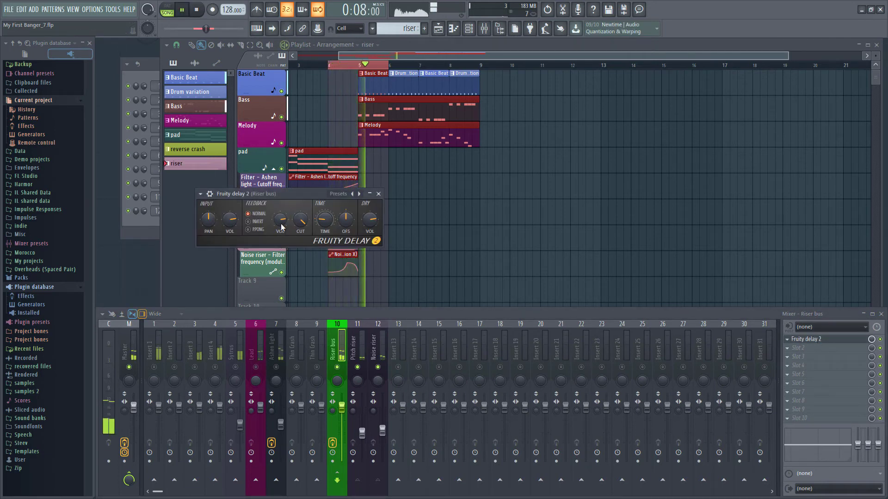
left_click_drag(282, 226, 281, 231)
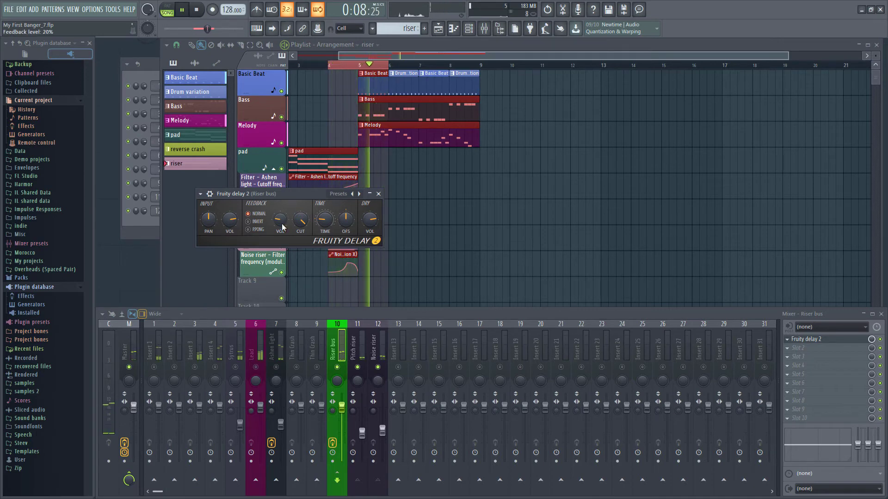
key("space")
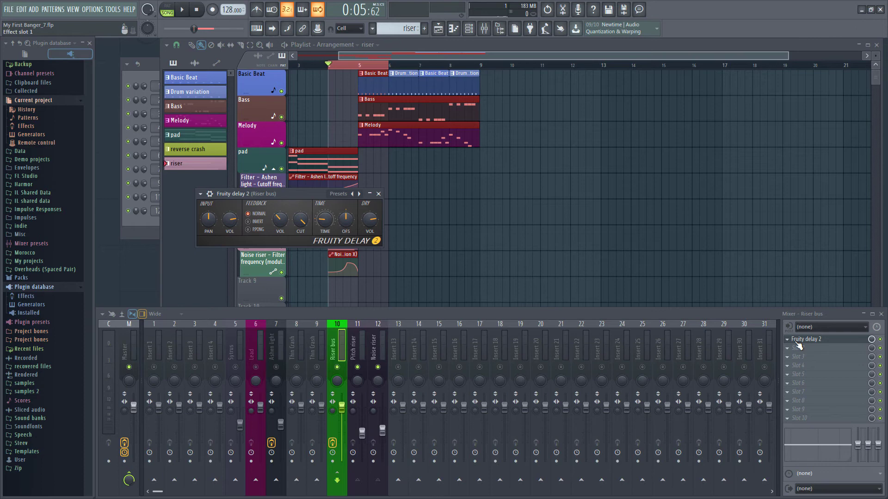
left_click_drag(798, 346, 791, 343)
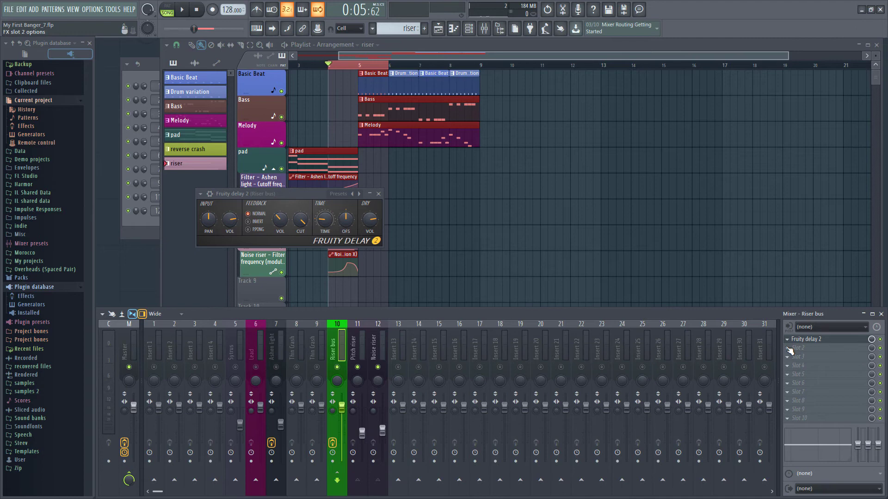
Step: Load Fruity Convolver into the Riser bus's second slot, after the delay
left_click(790, 350)
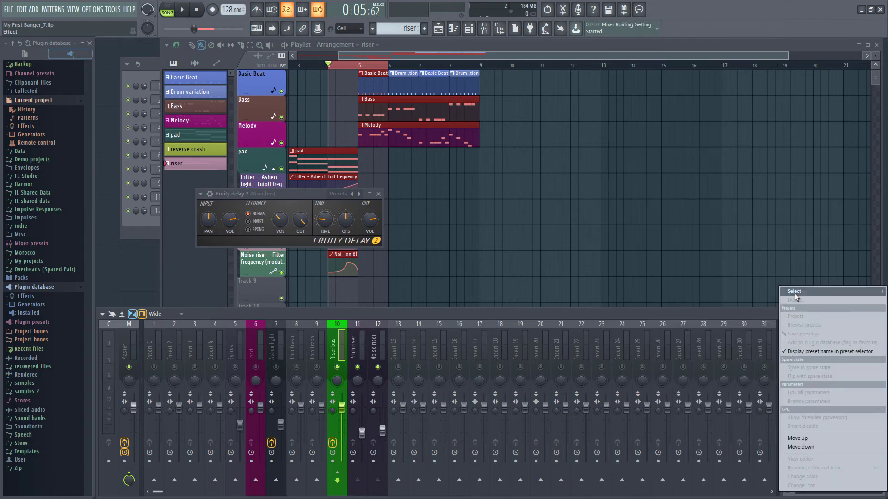
mouse_move(790, 293)
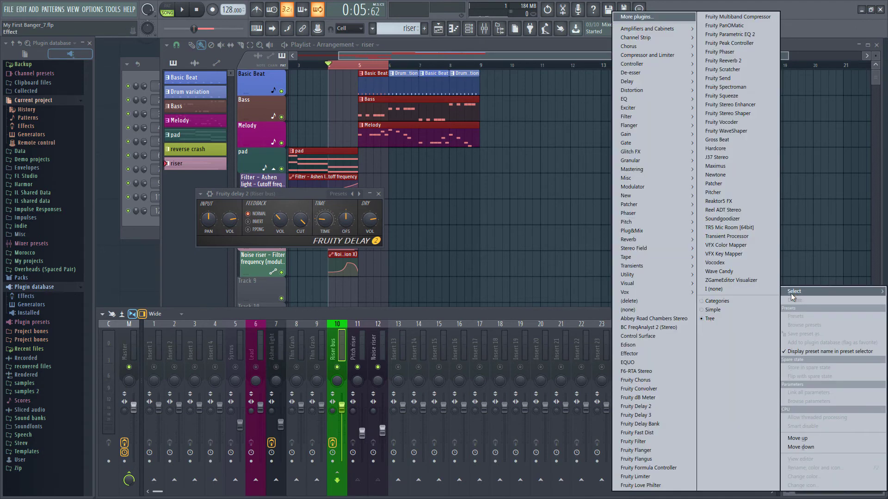
left_click(669, 389)
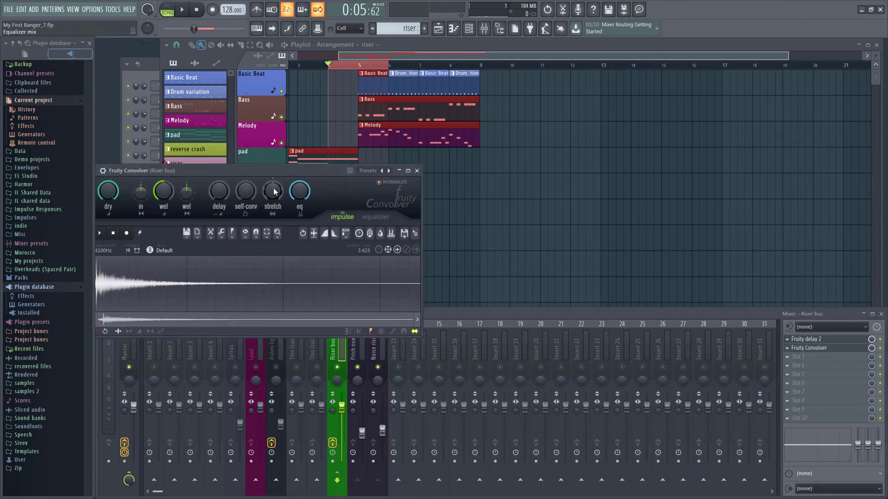
left_click_drag(271, 174, 403, 182)
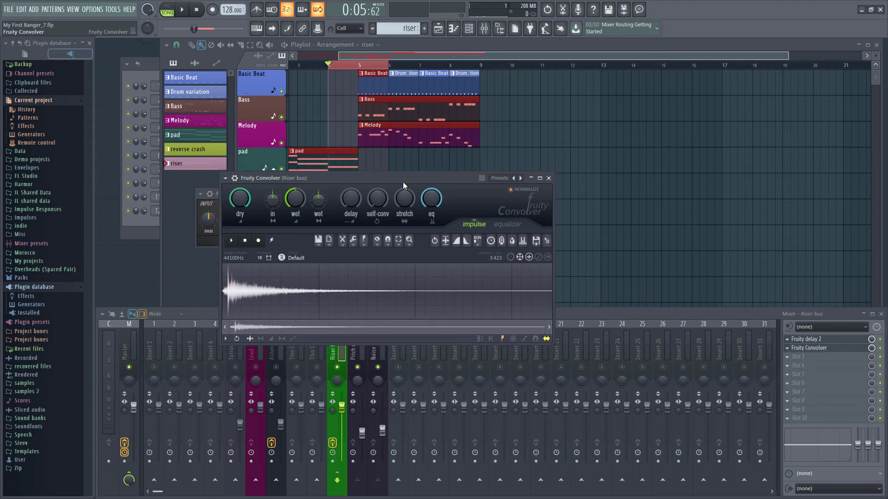
Step: Raise the Convolver pre-delay to 11 ms and lower its wet level to about -37.6 dB
left_click_drag(350, 199, 350, 194)
key("space")
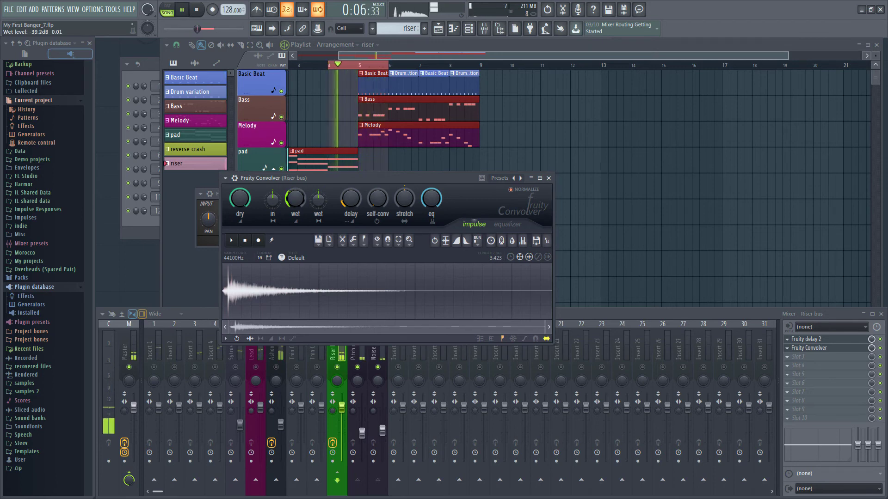
mouse_move(295, 198)
left_mouse_down()
mouse_move(295, 187)
mouse_move(295, 204)
left_mouse_up()
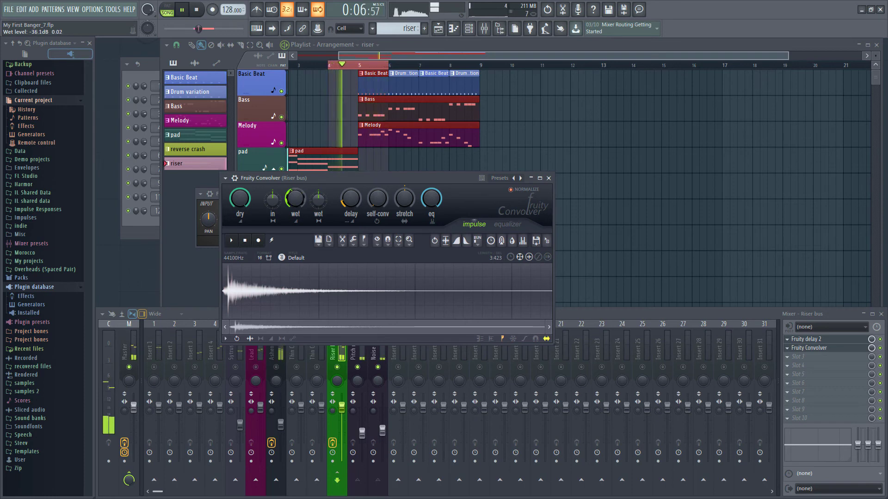
key("space")
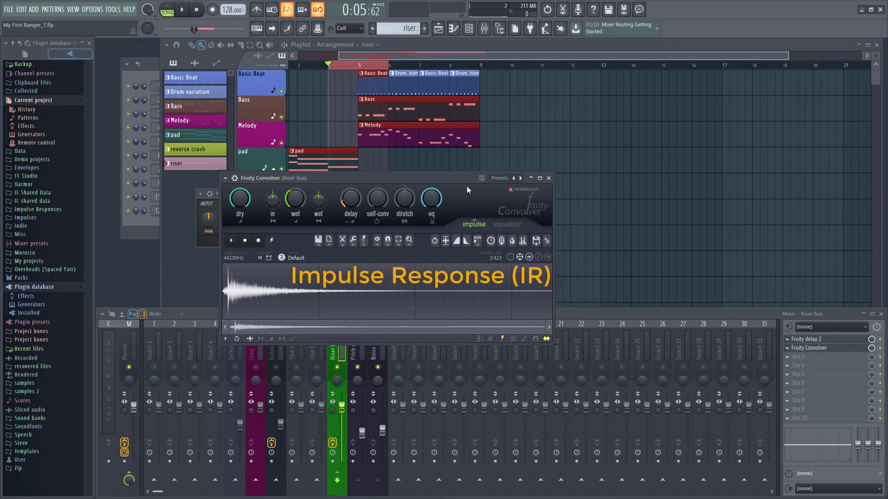
left_click(500, 179)
mouse_move(507, 185)
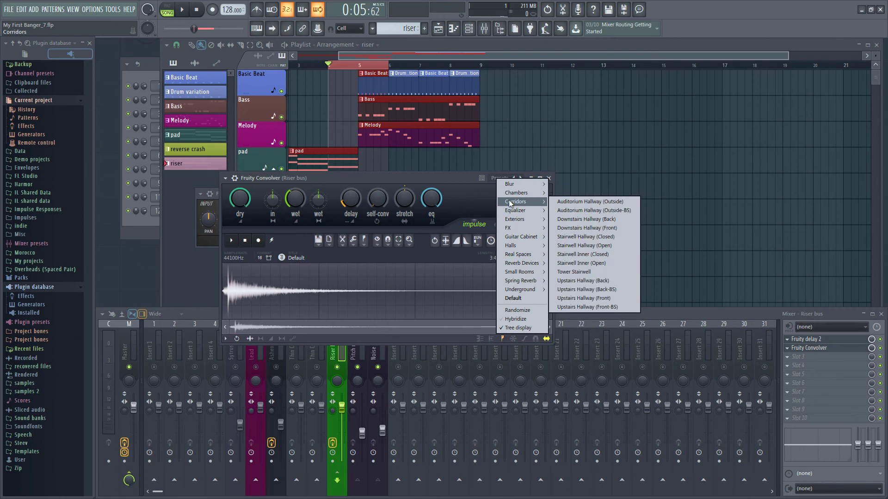
left_click(462, 180)
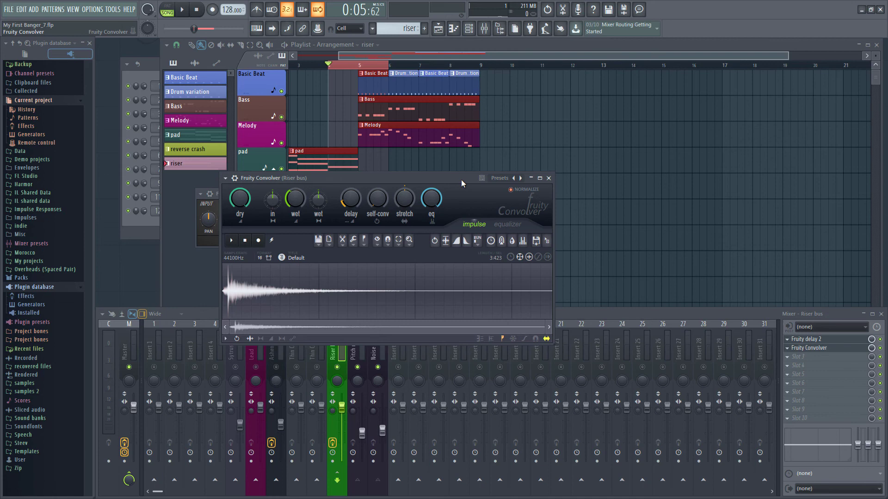
Step: Play the arrangement while pulling the Riser bus fader down and back up
key("F9")
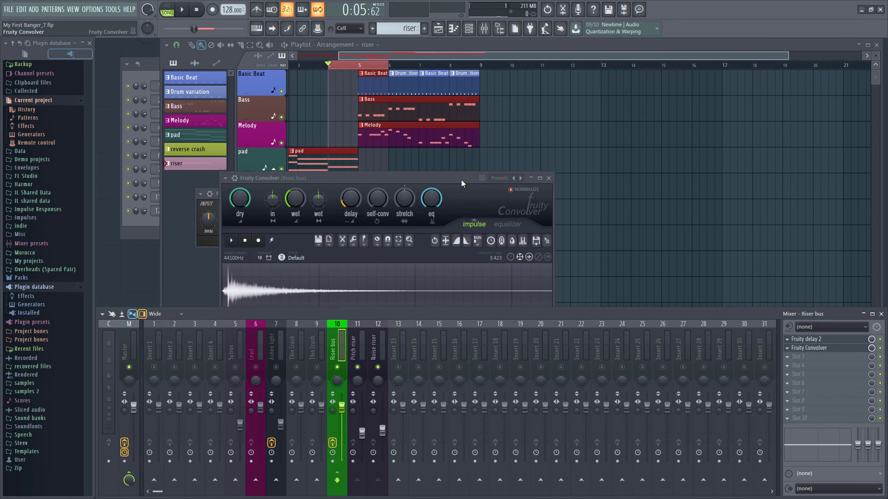
key("space")
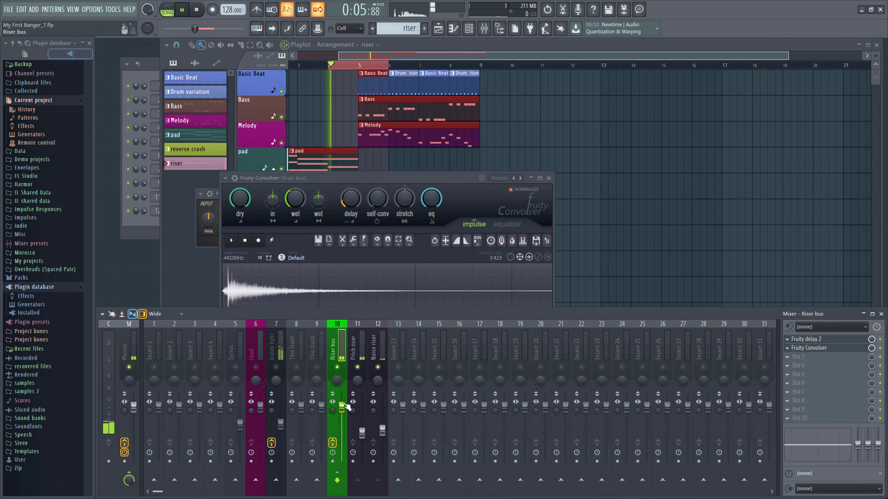
mouse_move(342, 408)
left_mouse_down()
mouse_move(341, 448)
mouse_move(342, 408)
left_mouse_up()
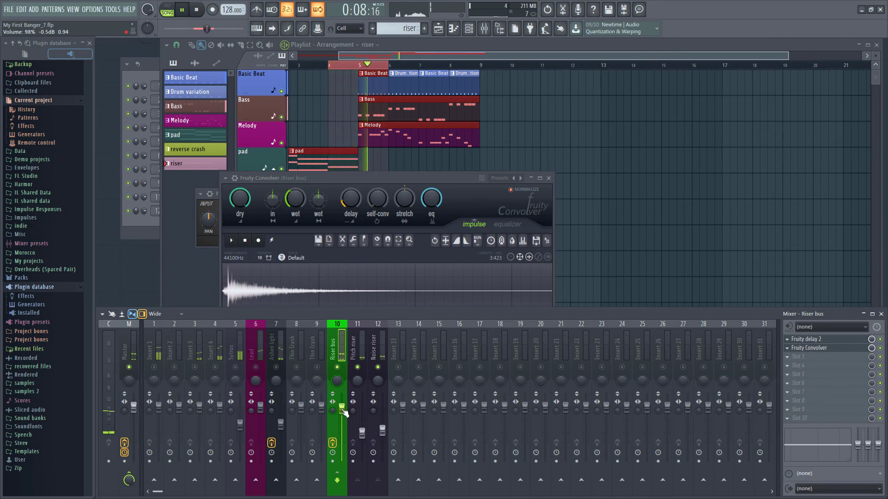
key("space")
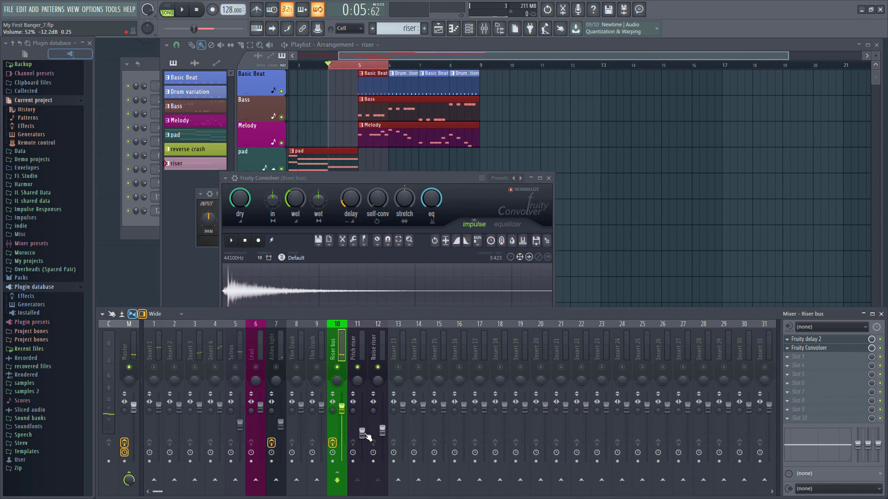
Step: During playback, lower the Pitch riser fader to 55% (-13.3 dB) against the Noise riser
key("space")
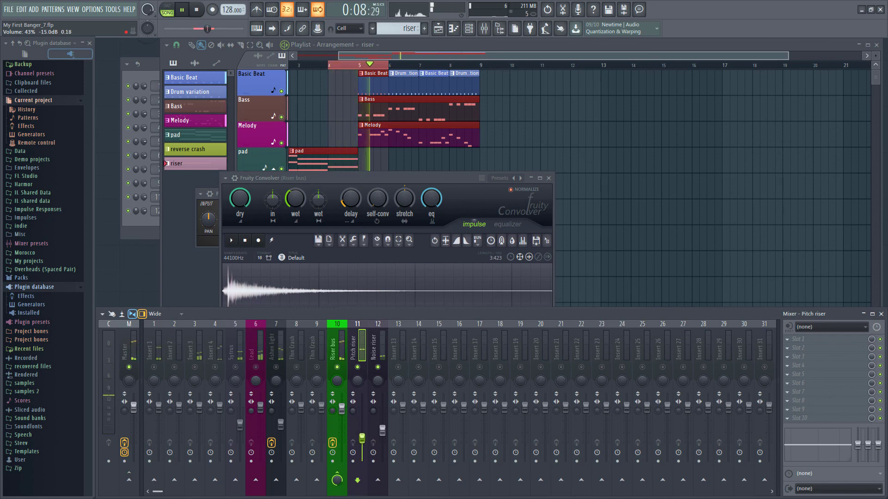
left_click(383, 432)
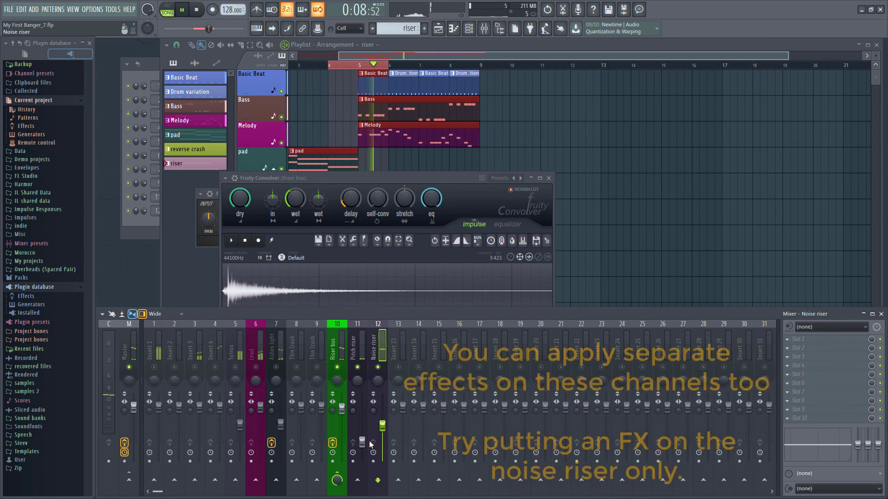
left_click_drag(362, 442, 363, 432)
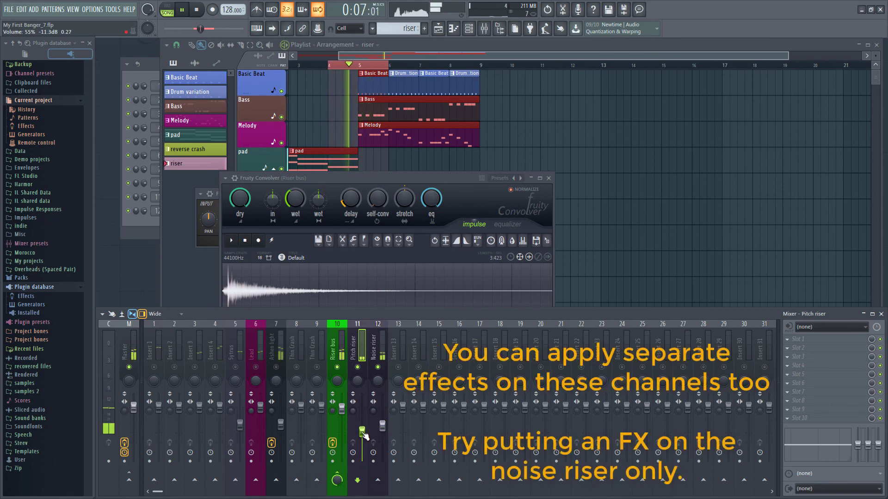
key("space")
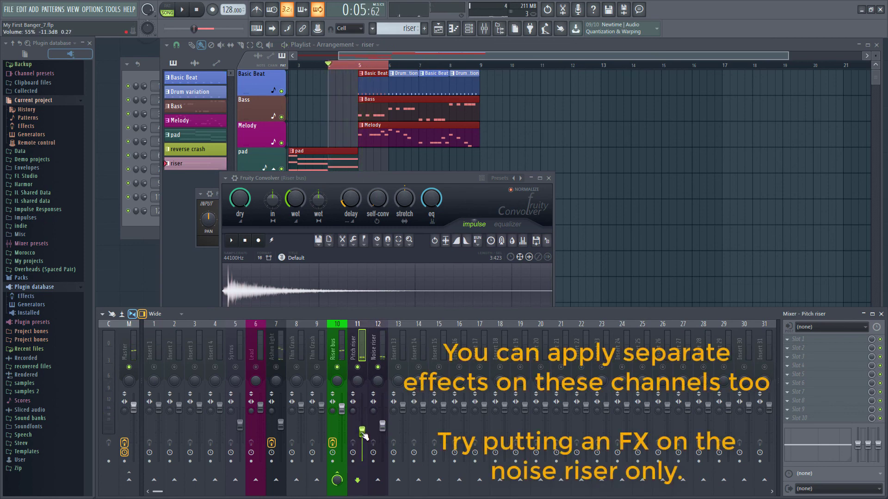